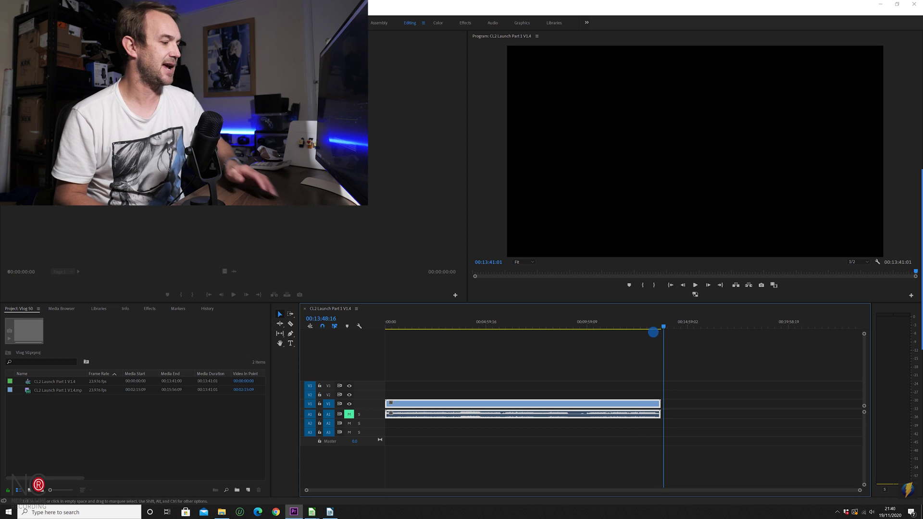
Step: Copy the selected credits text from the Writer document and return to Premiere Pro
left_click(330, 512)
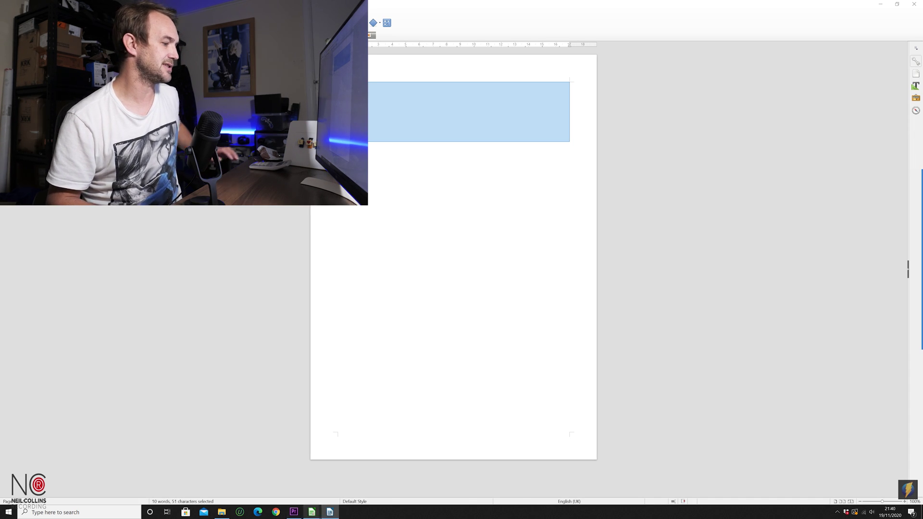
key("alt+Tab")
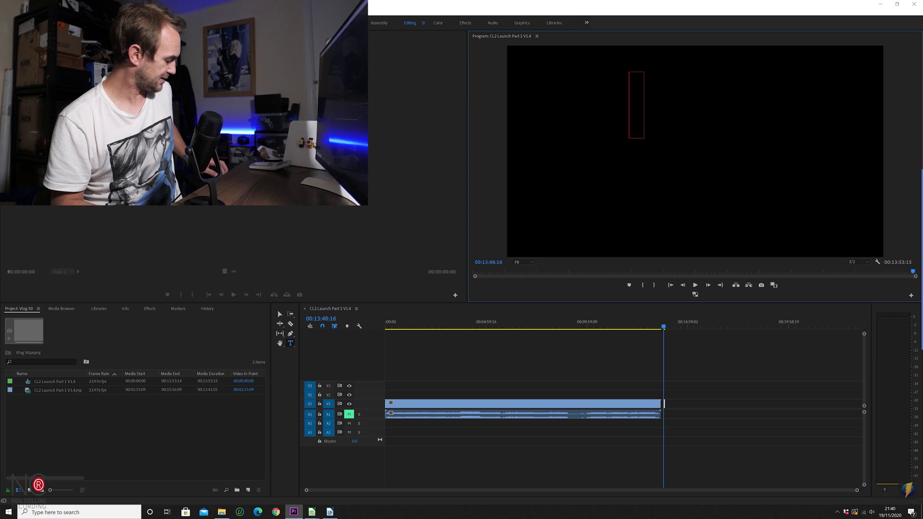
Step: Paste the credits text into the title box and leave text editing, moving to the Graphics workspace
key("ctrl+v")
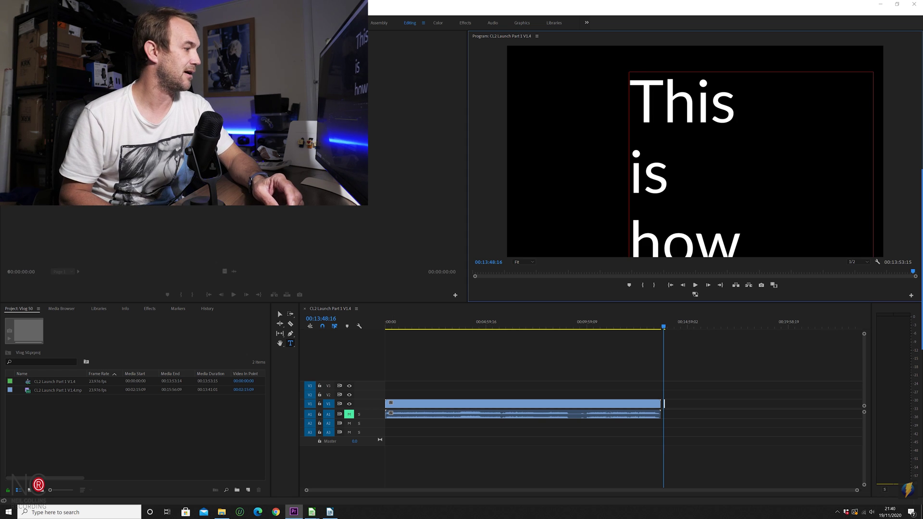
left_click(280, 313)
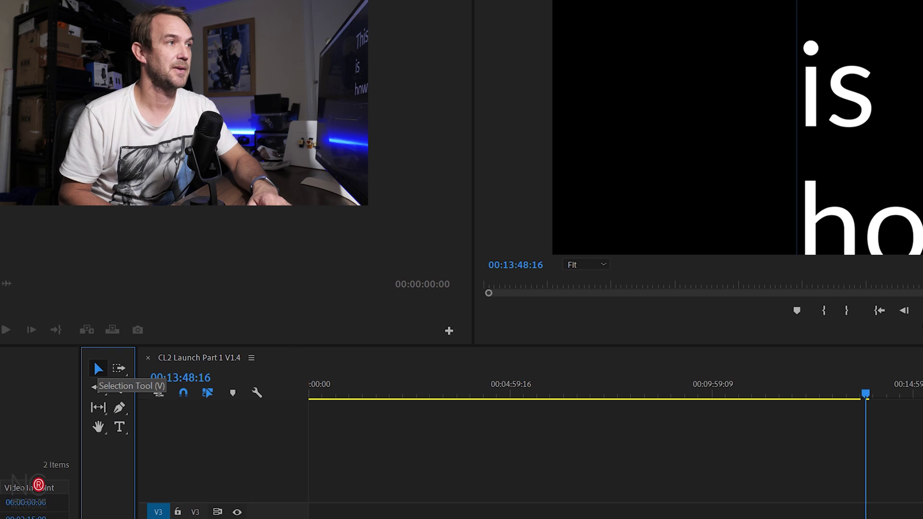
left_click(583, 15)
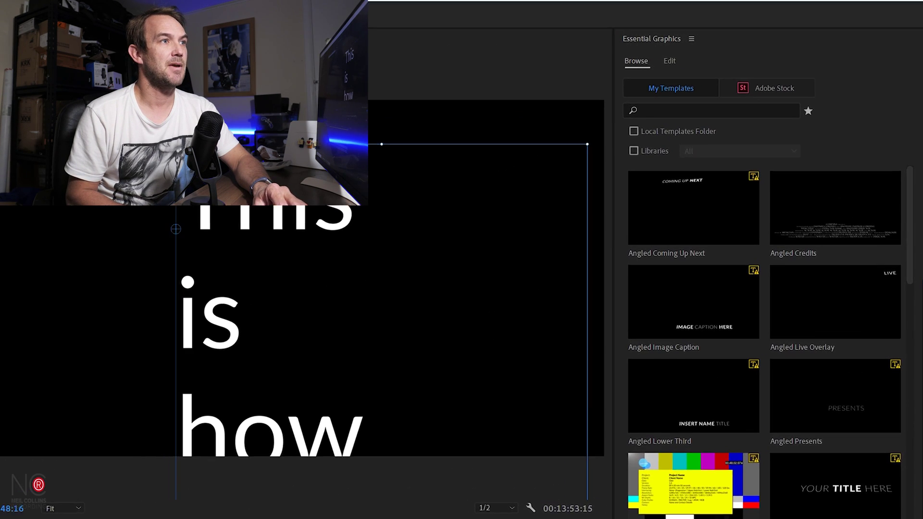
Step: Center-align the title text in Essential Graphics and enable Roll for the whole title
left_click(643, 64)
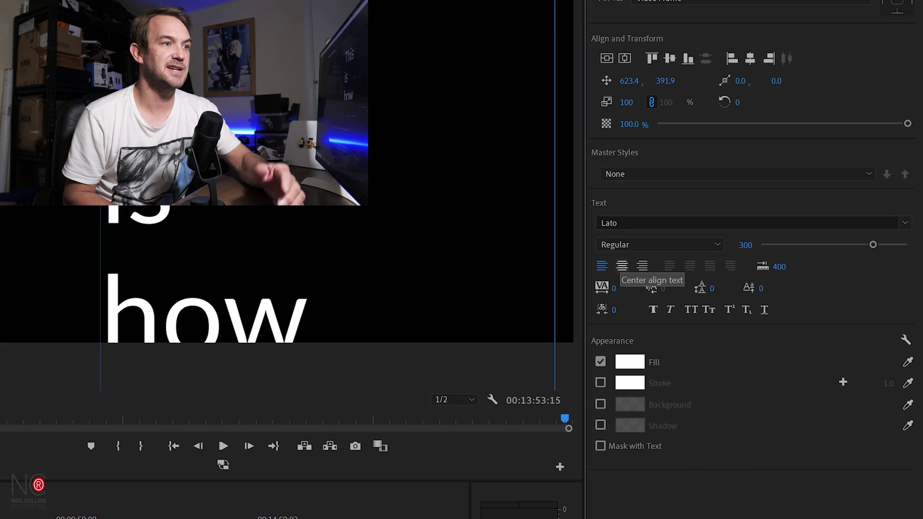
left_click(620, 265)
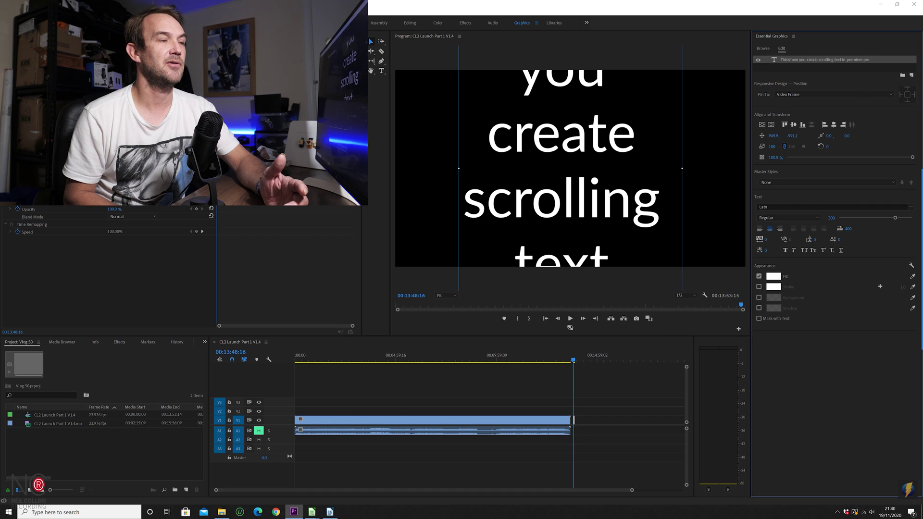
left_click(717, 117)
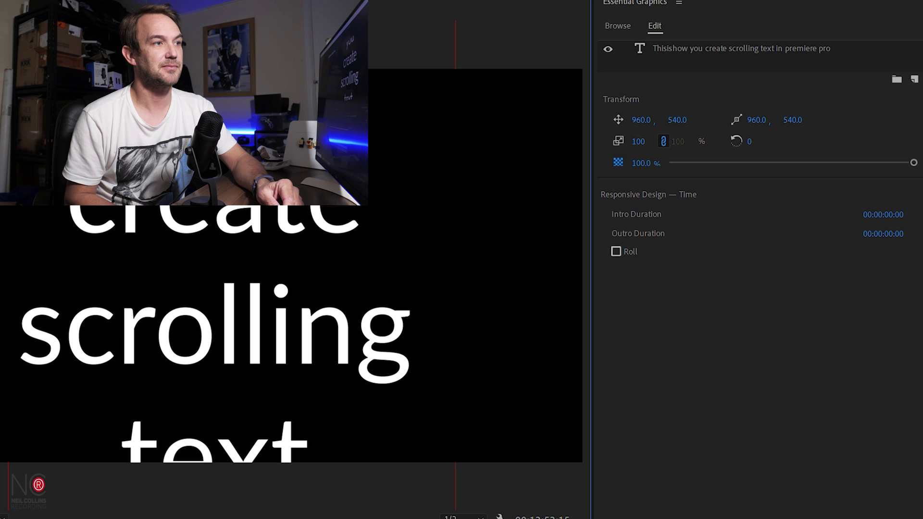
left_click(616, 251)
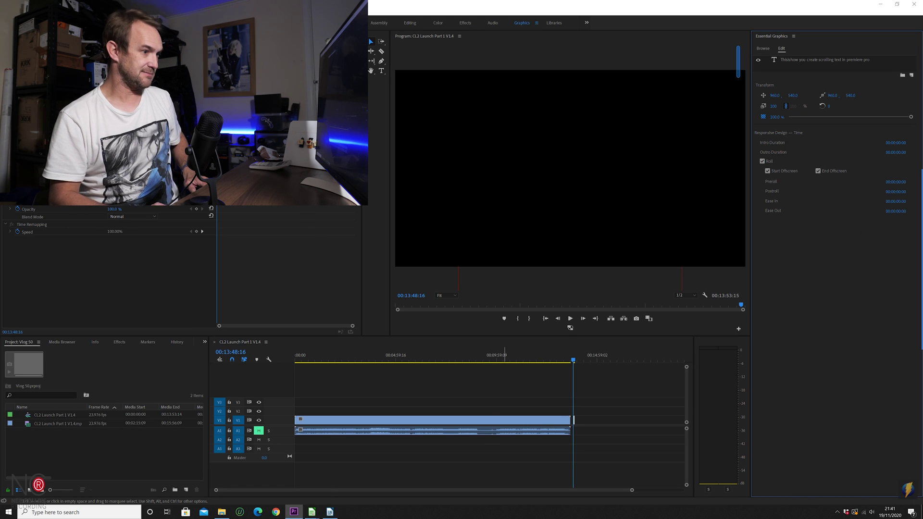
Step: Move the credits clip right after the music video and preview the rolling credits
key("equal")
key("equal")
key("equal")
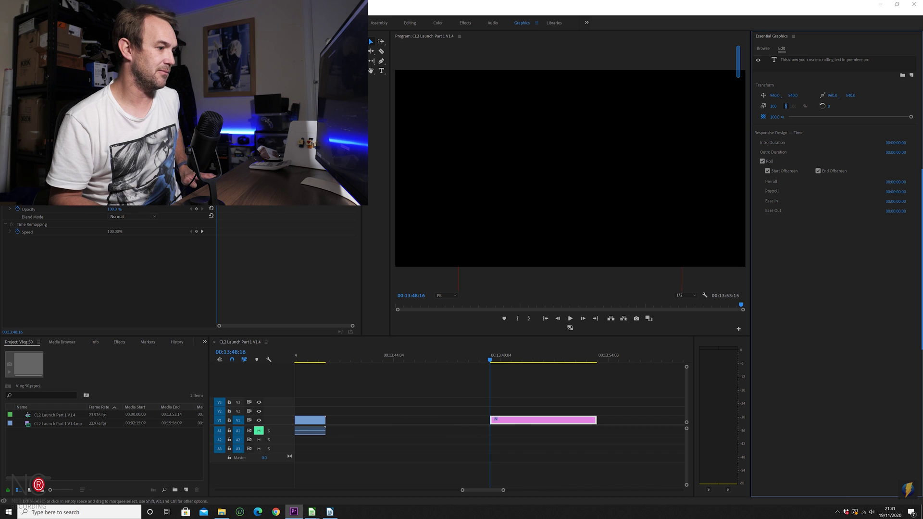
left_click_drag(501, 421, 353, 405)
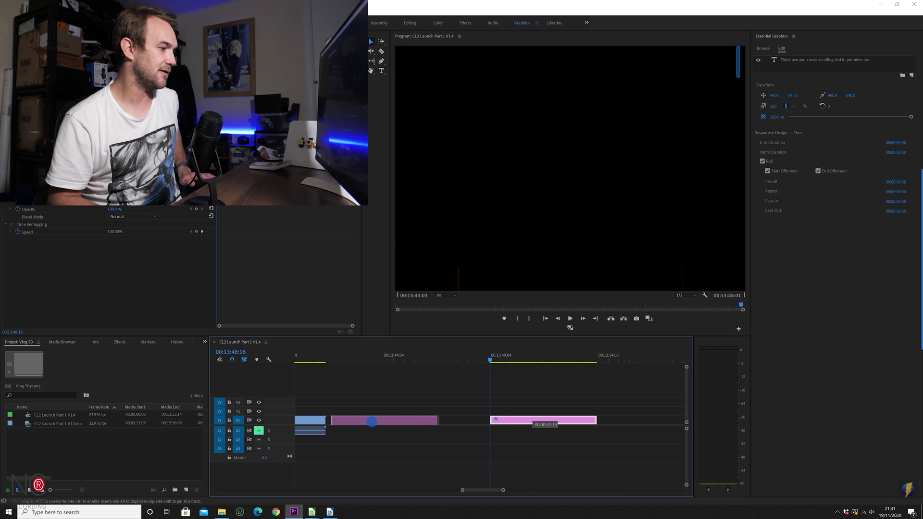
left_click(318, 355)
key("space")
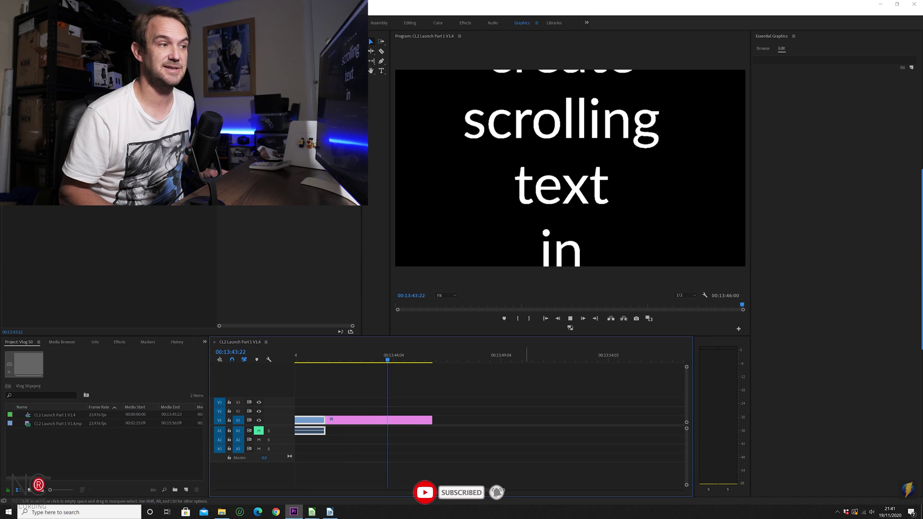
Step: Lengthen the credits clip by dragging its right edge so it rolls longer
left_click(382, 420)
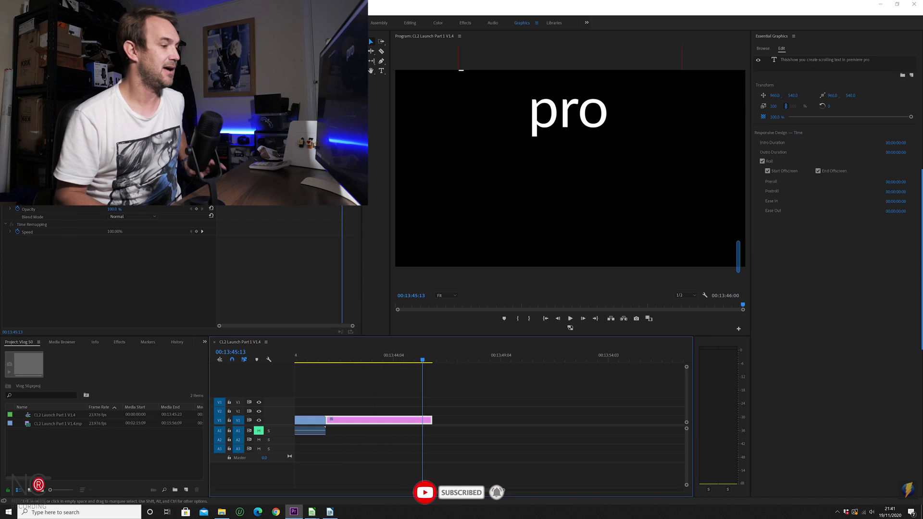
left_click_drag(432, 420, 456, 414)
left_click_drag(558, 413, 563, 419)
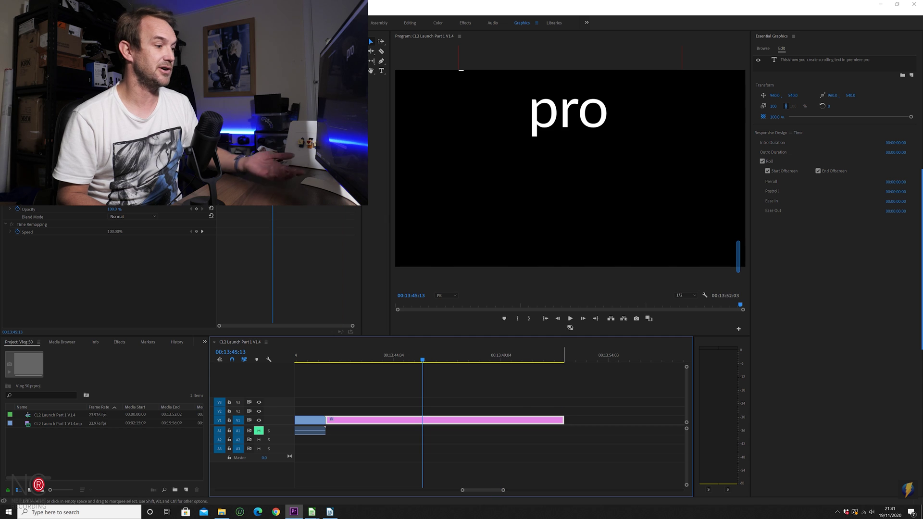
left_click(320, 352)
key("space")
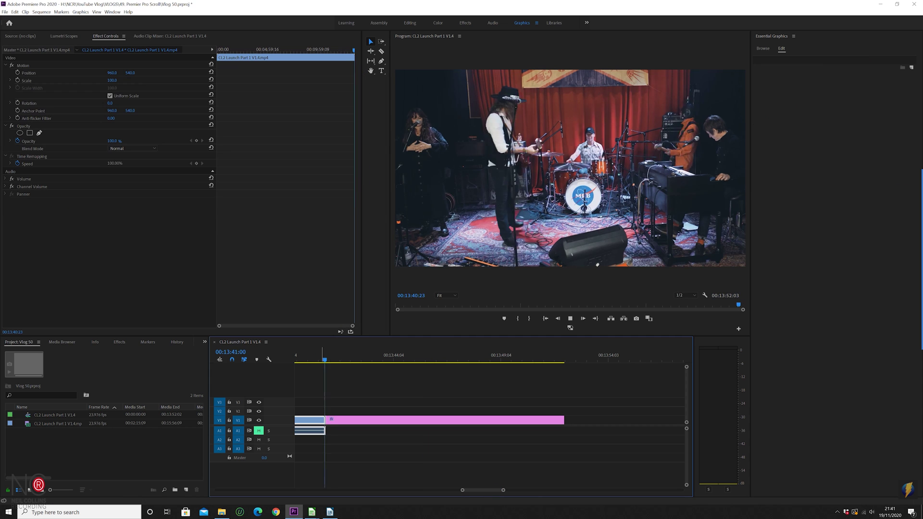